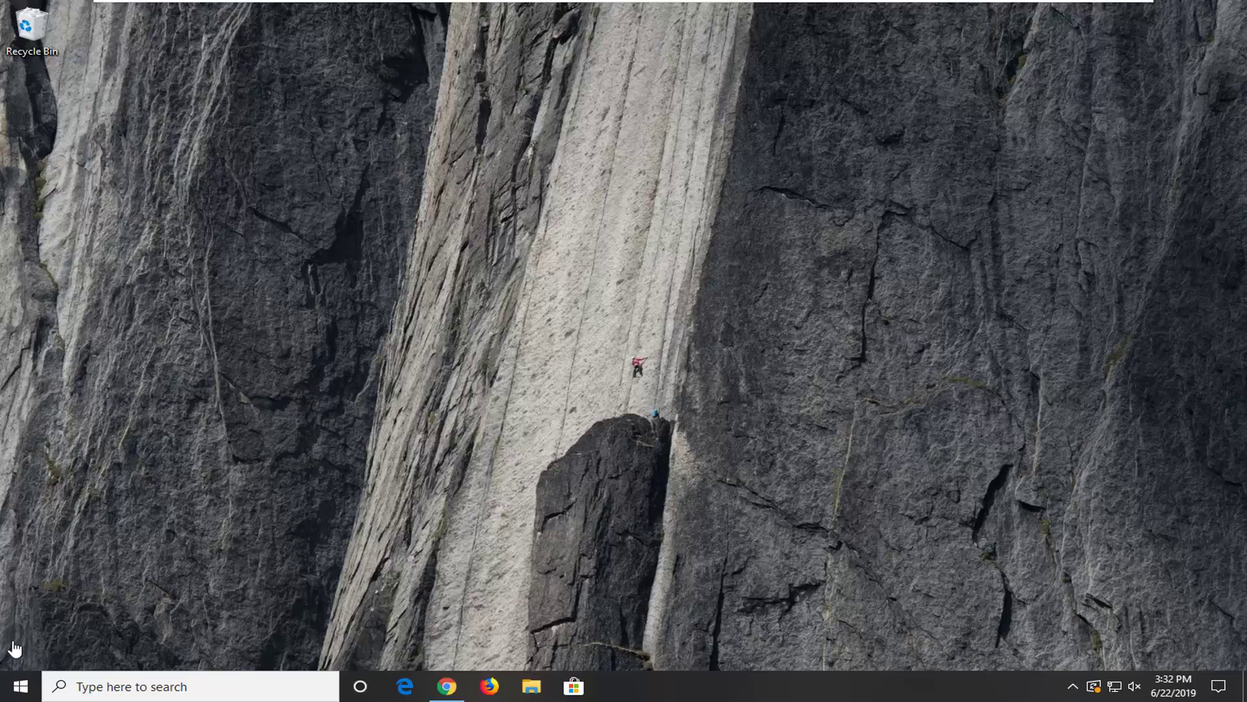
Search the Start menu for regedit and bring up Registry Editor's launch options to run it as administrator
{"action": "left_click", "coordinate": [6, 693]}
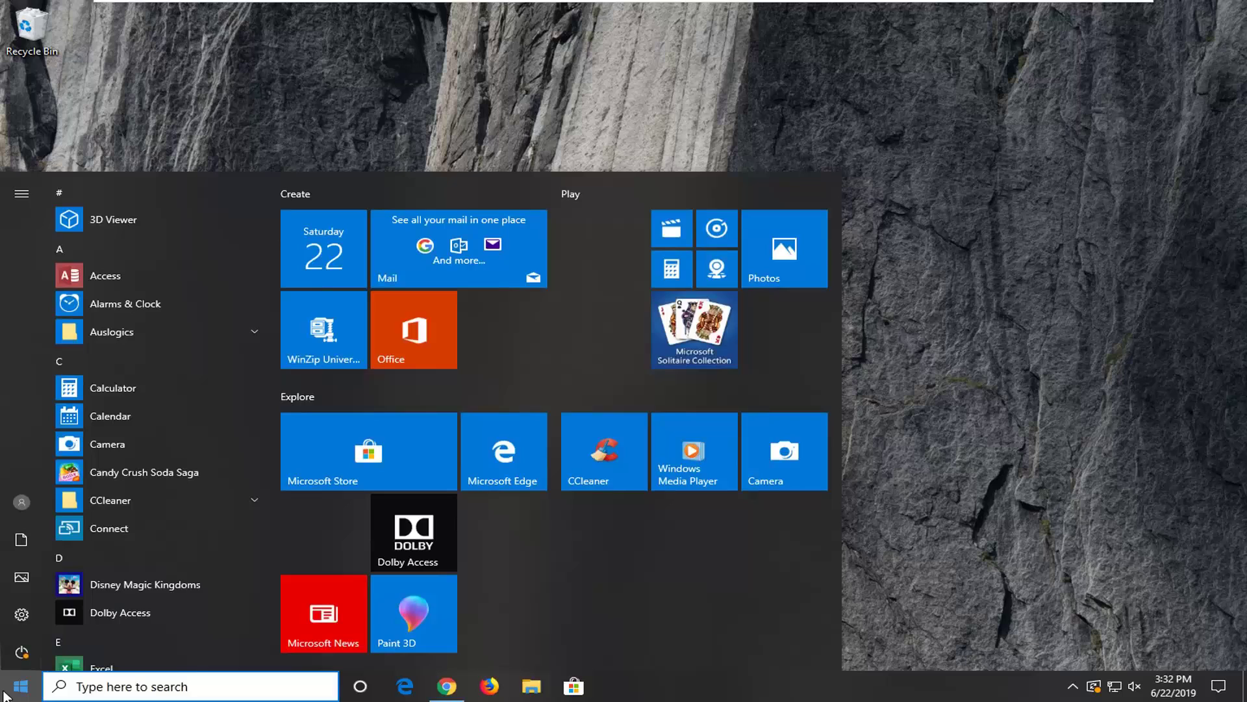
{"action": "type", "text": "regedit"}
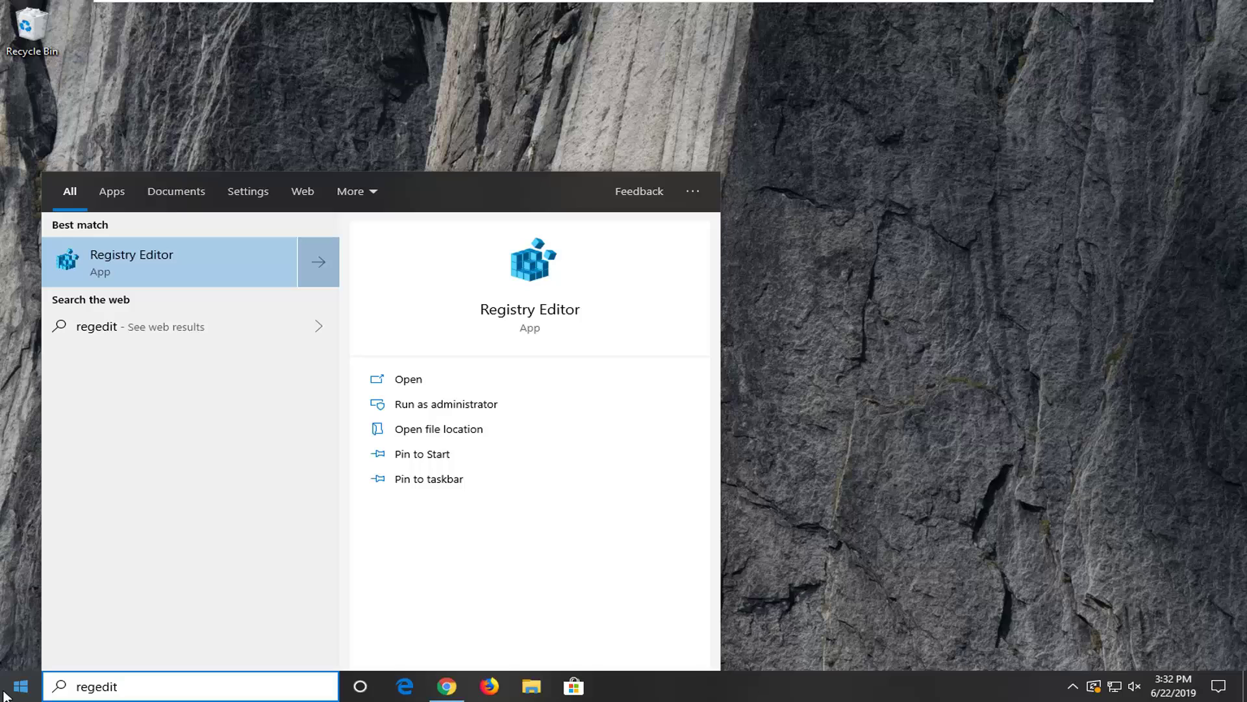
{"action": "right_click", "coordinate": [145, 257]}
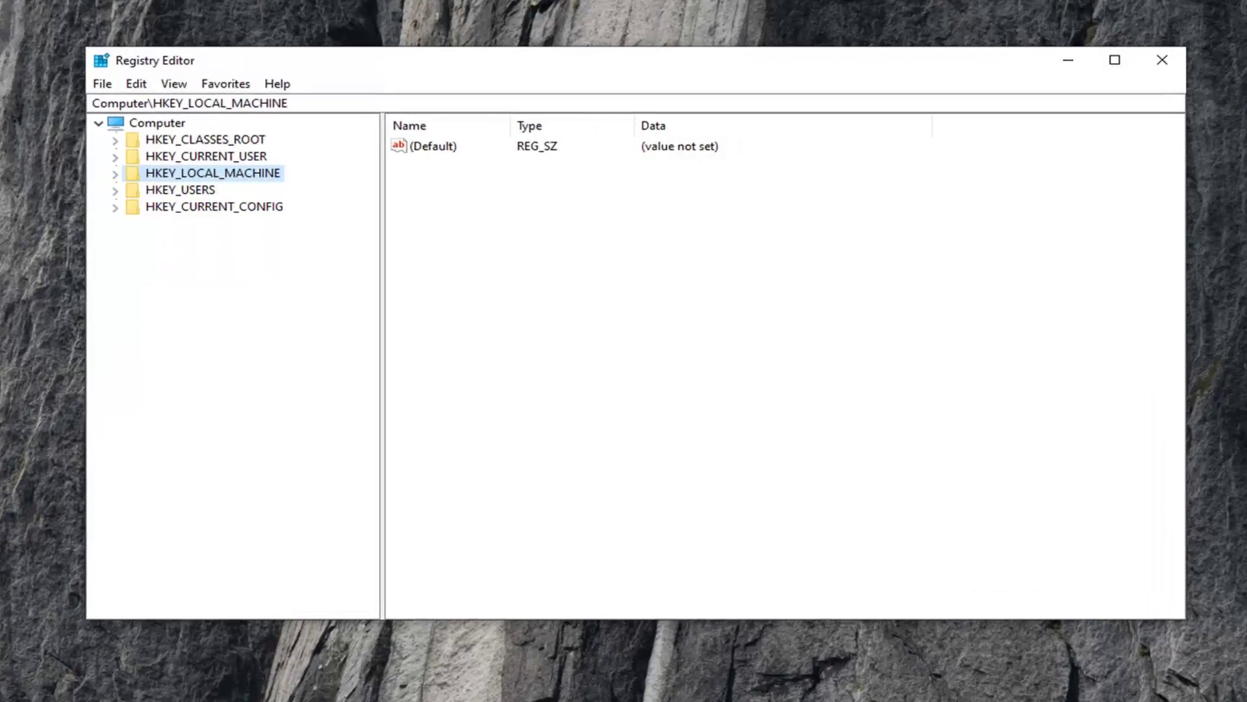
{"action": "left_click", "coordinate": [157, 123]}
{"action": "left_click", "coordinate": [102, 84]}
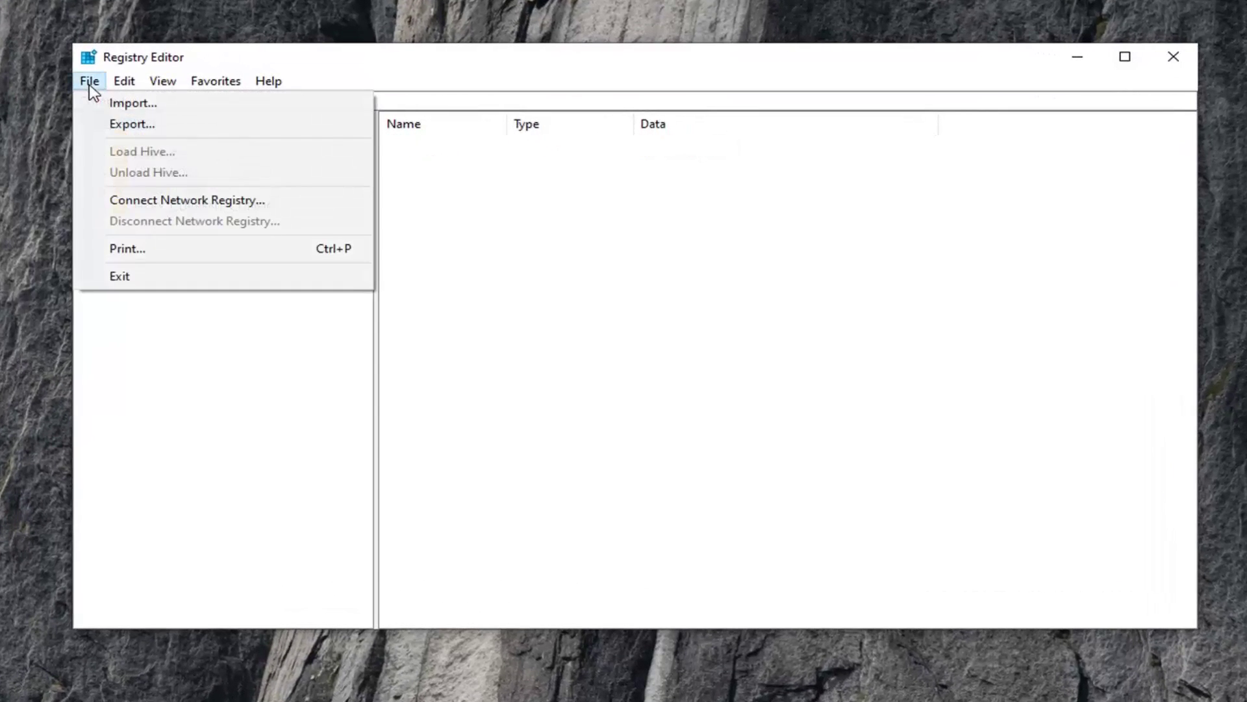
{"action": "left_click", "coordinate": [112, 124]}
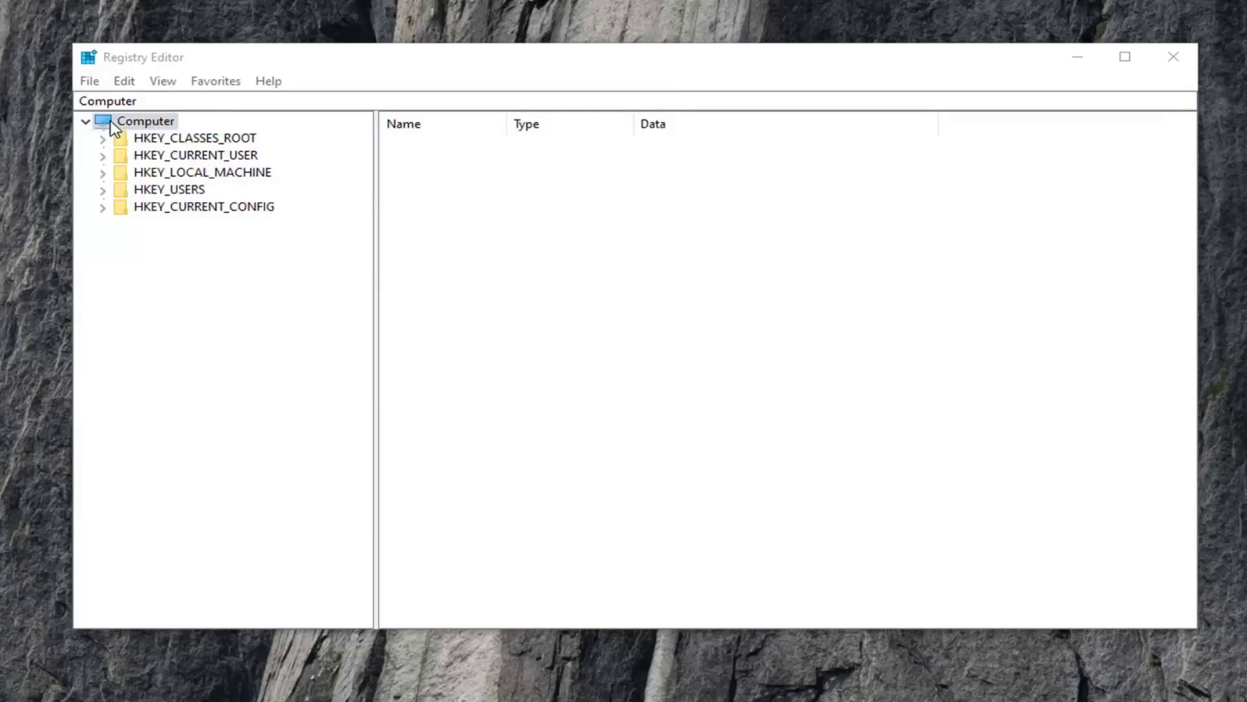
{"action": "left_click_drag", "start_coordinate": [191, 109], "coordinate": [445, 117]}
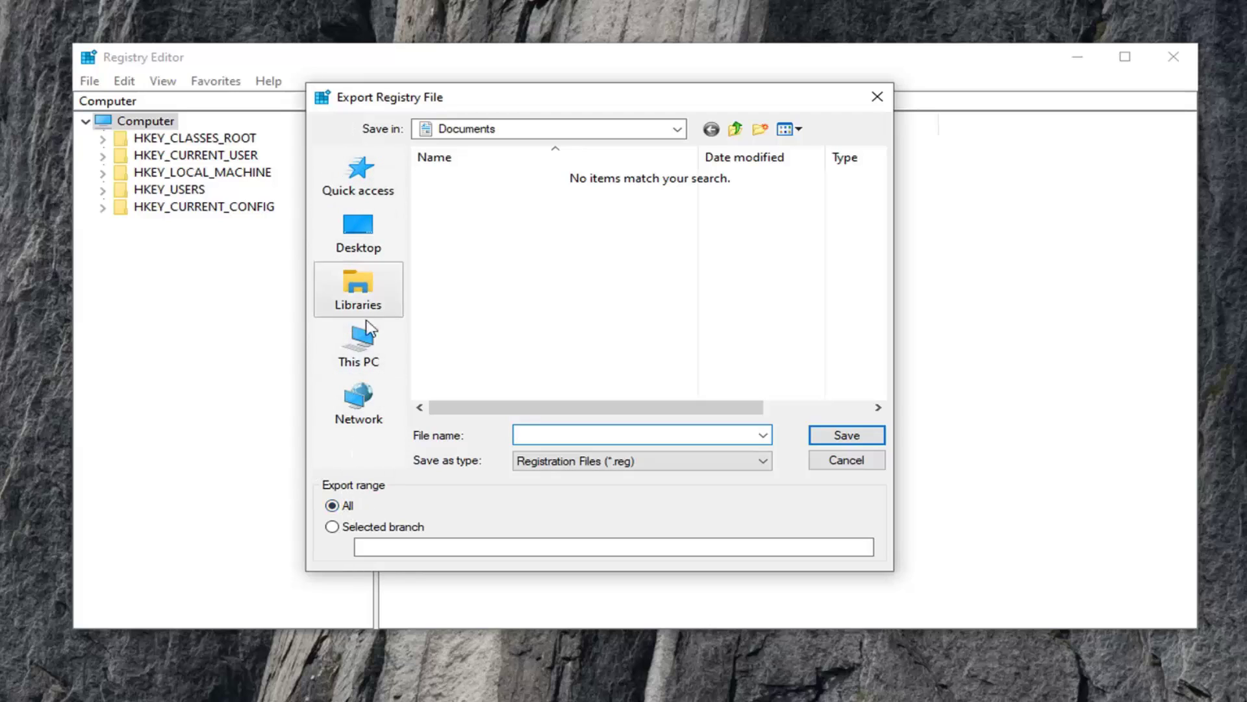
{"action": "left_click", "coordinate": [838, 462]}
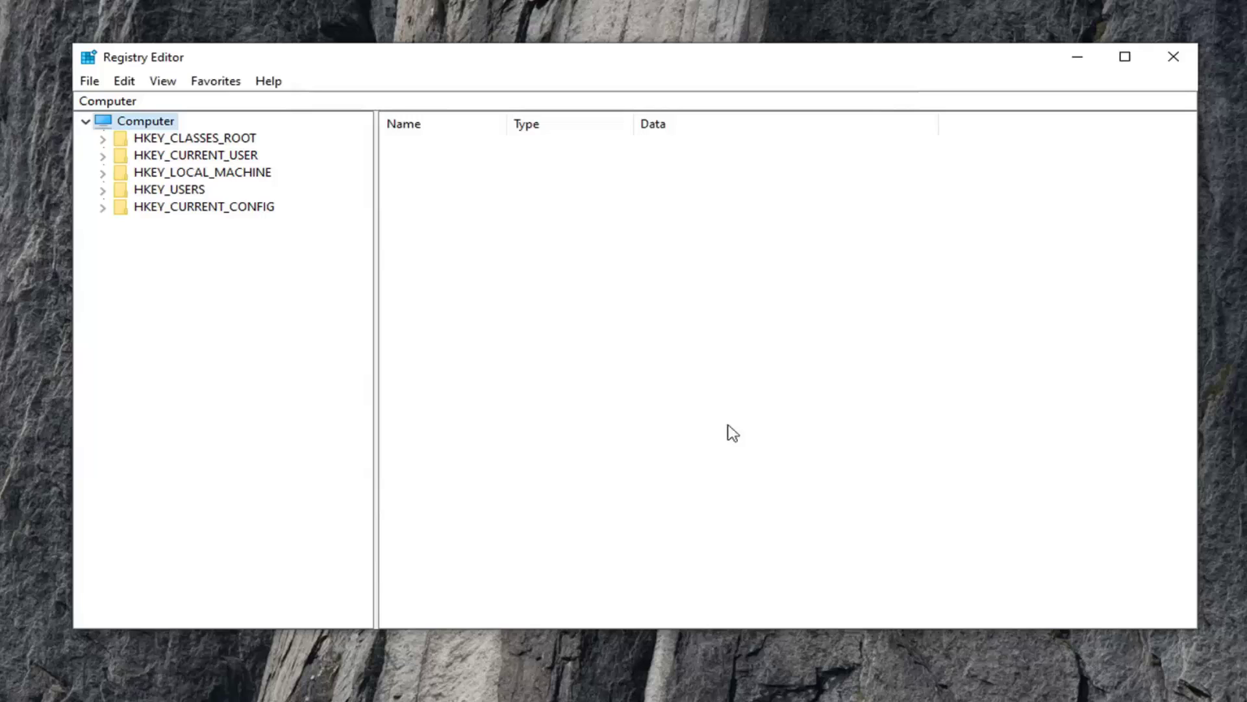
{"action": "left_click", "coordinate": [89, 80]}
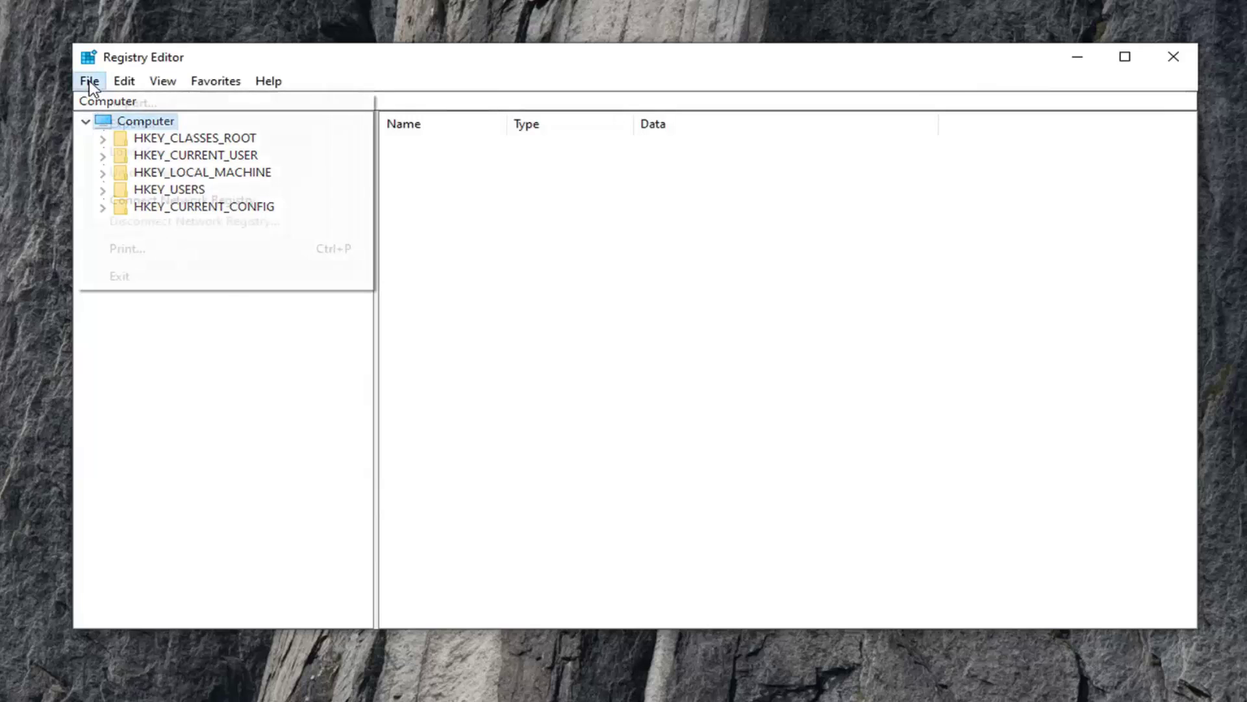
{"action": "left_click", "coordinate": [120, 101]}
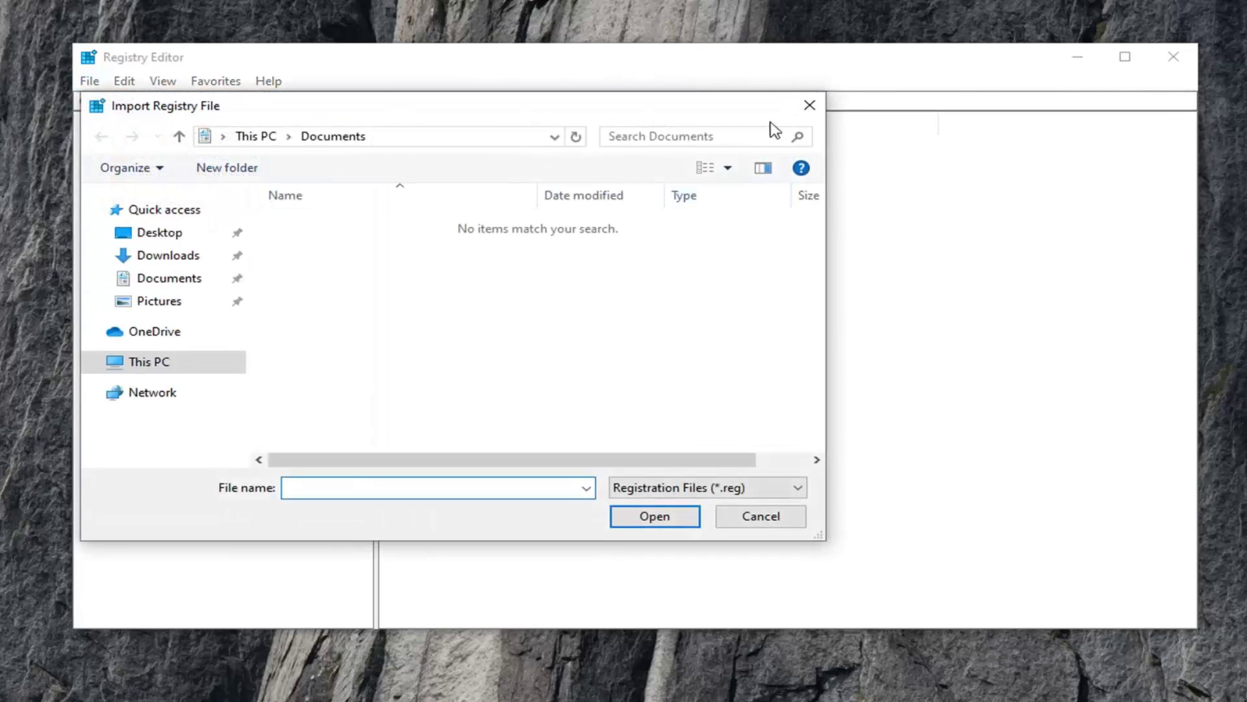
{"action": "left_click", "coordinate": [806, 104]}
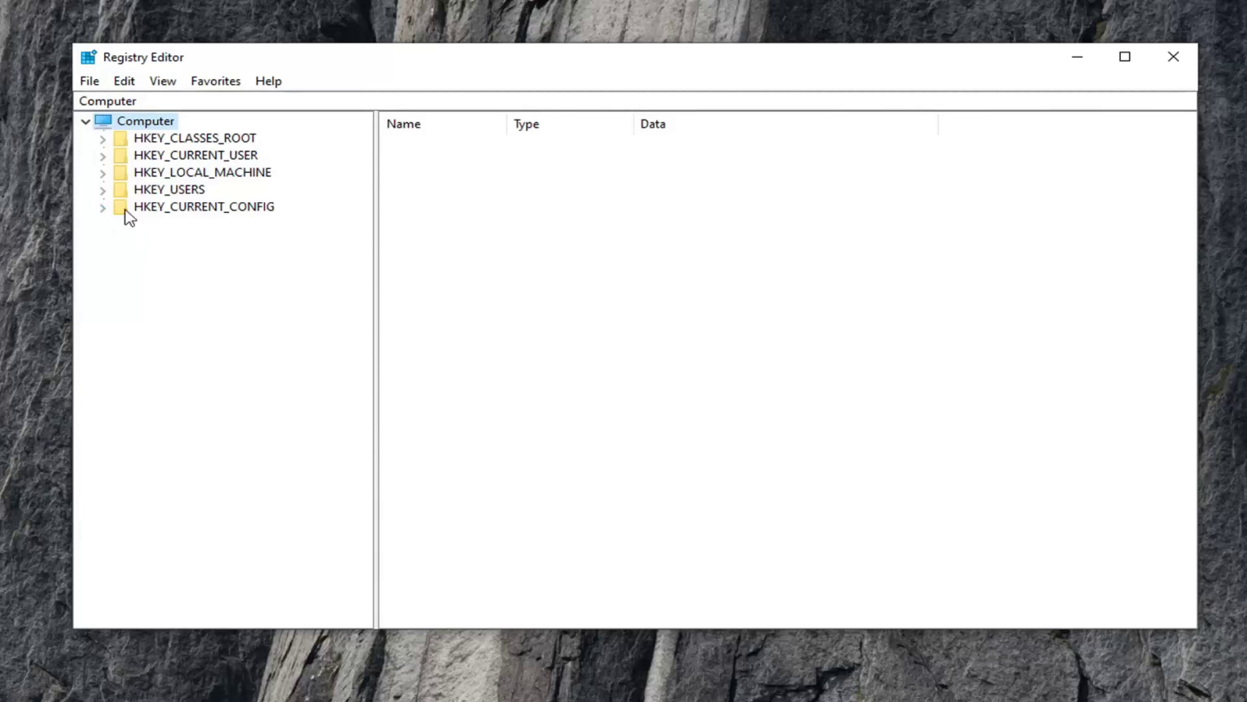
Expand HKEY_LOCAL_MACHINE\SOFTWARE\Policies\Microsoft in the key tree
{"action": "left_click", "coordinate": [186, 175]}
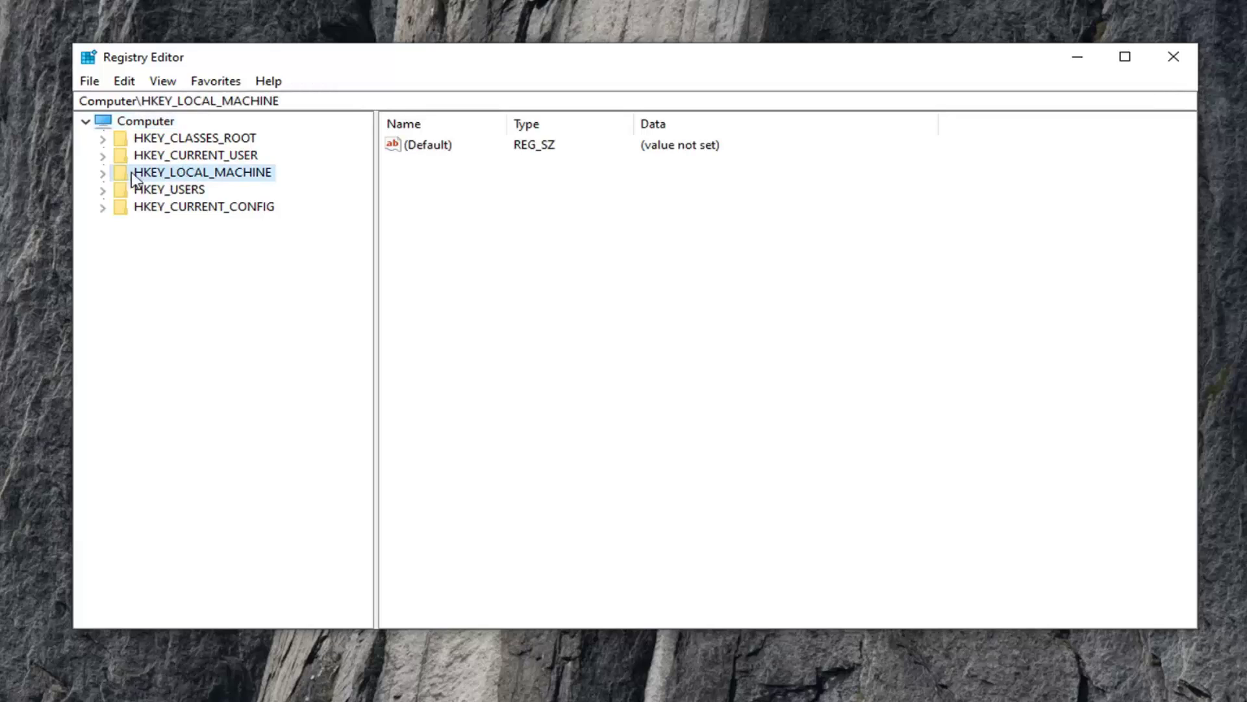
{"action": "left_click", "coordinate": [103, 173]}
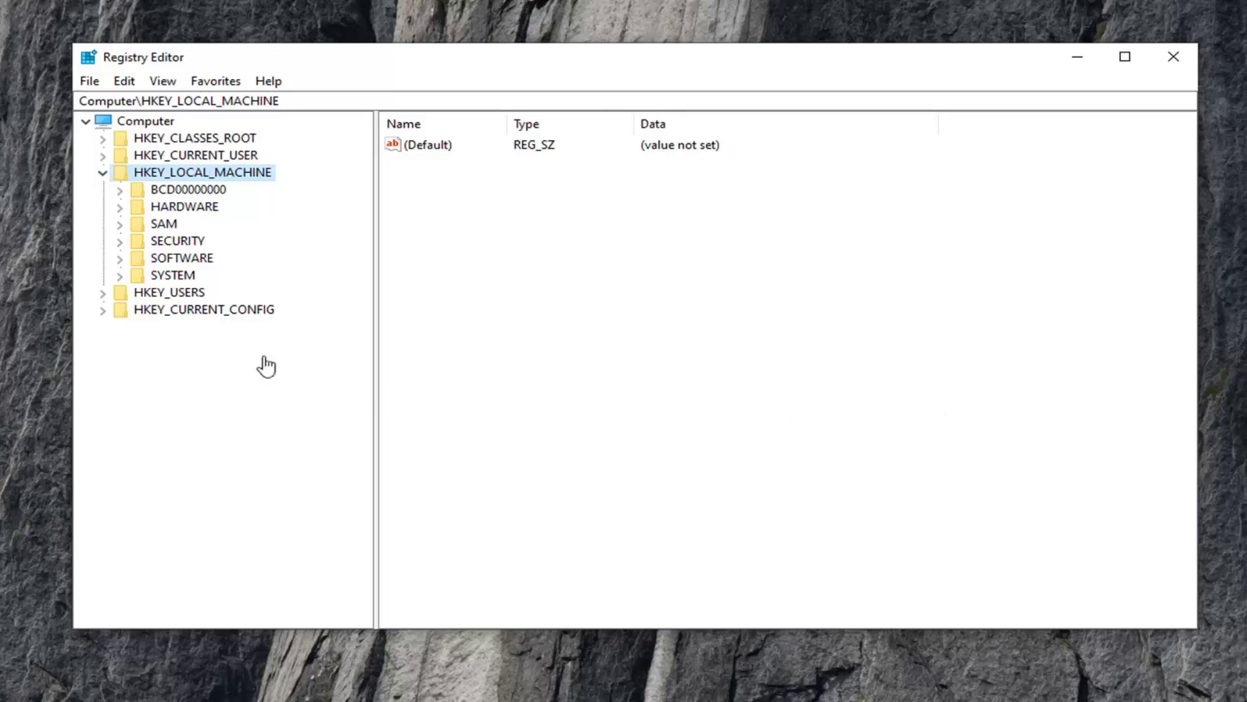
{"action": "left_click", "coordinate": [150, 261]}
{"action": "left_click", "coordinate": [120, 260]}
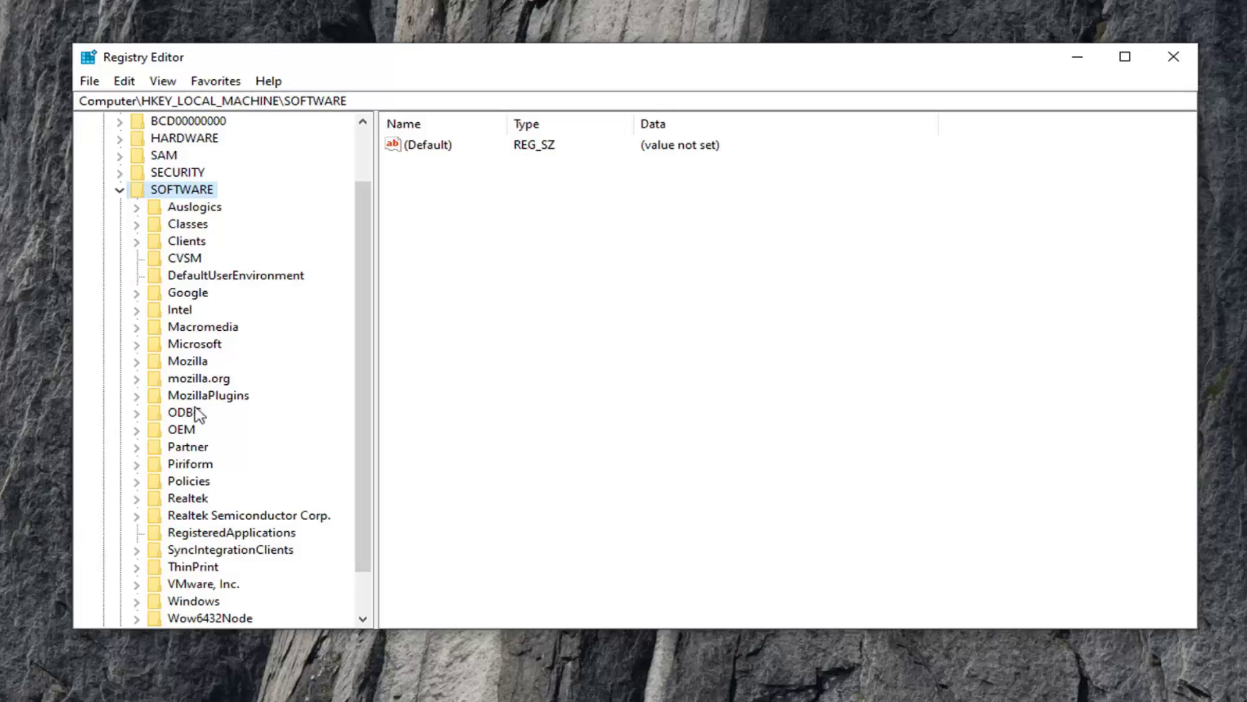
{"action": "scroll", "coordinate": [197, 428], "scroll_direction": "down", "scroll_amount": 1}
{"action": "left_click", "coordinate": [172, 428]}
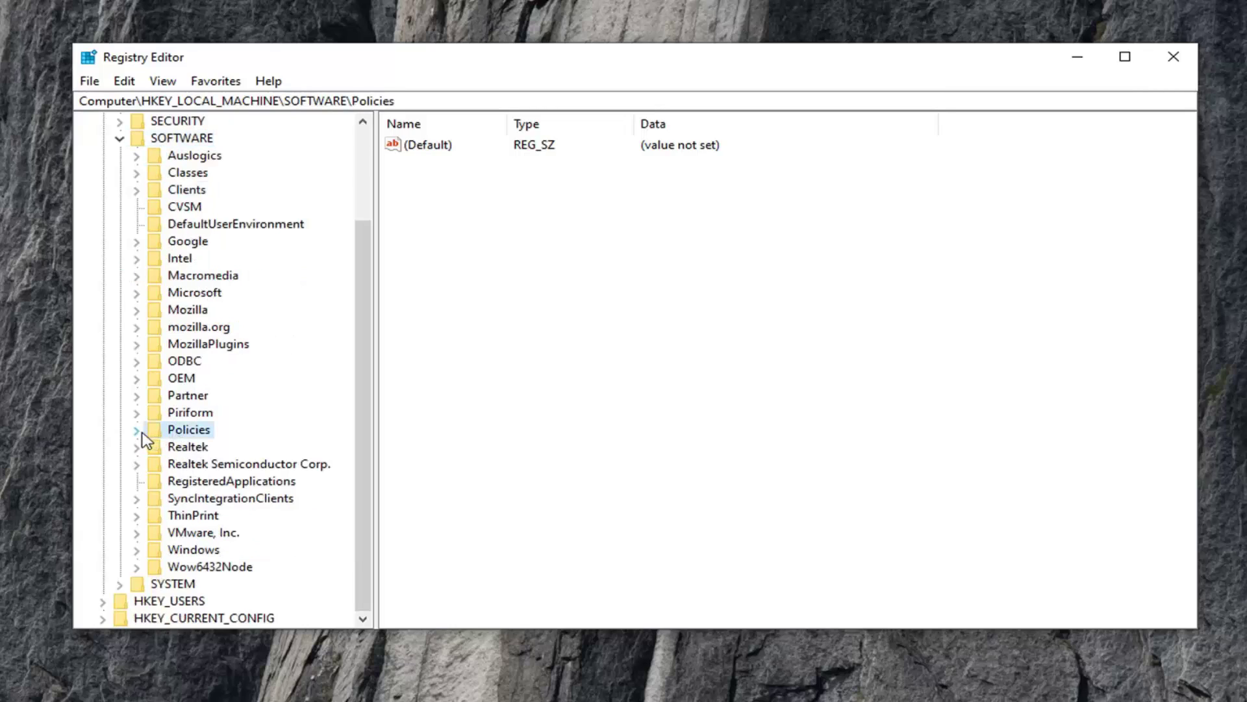
{"action": "left_click", "coordinate": [134, 431]}
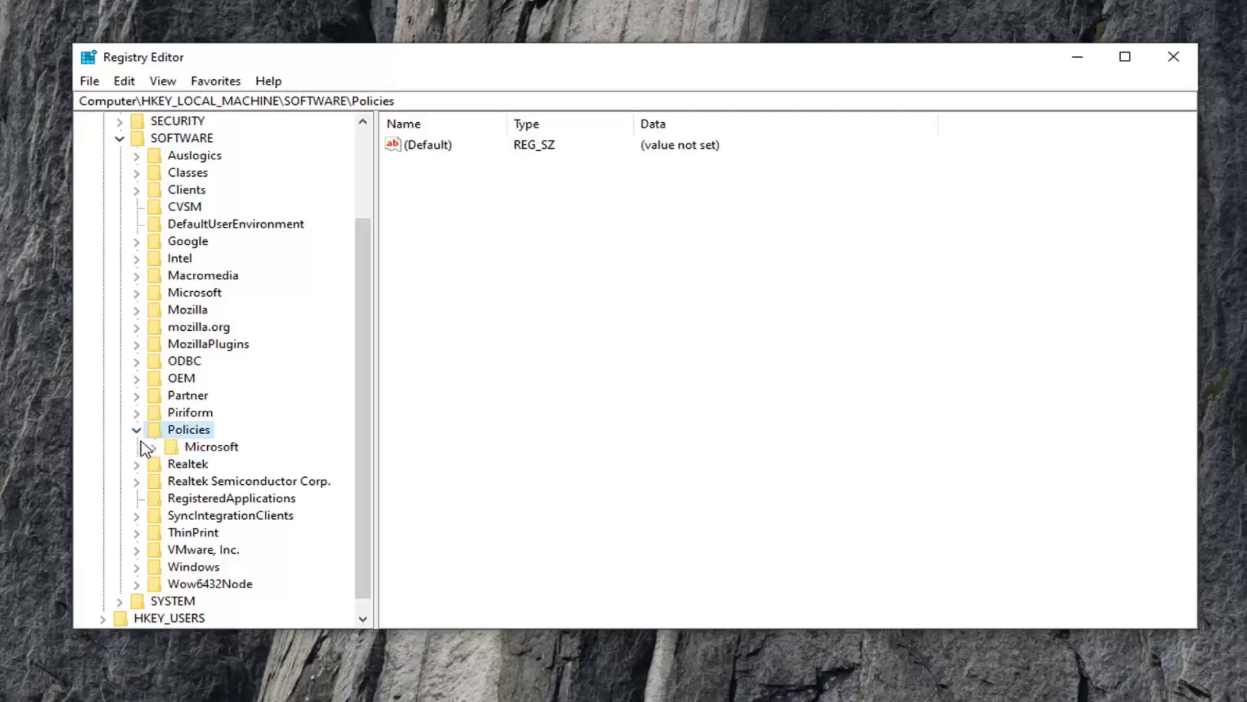
{"action": "left_click", "coordinate": [155, 449]}
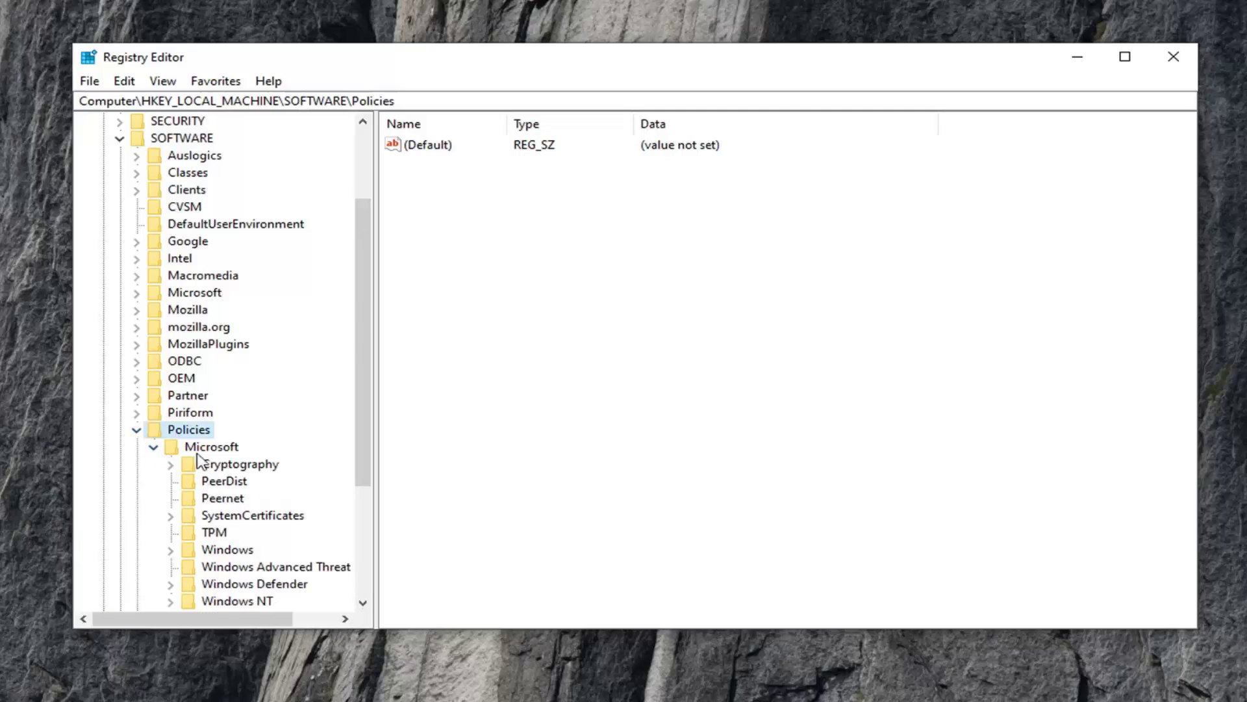
Expand Windows\WindowsUpdate and select the AU key to list its values
{"action": "scroll", "coordinate": [221, 447], "scroll_direction": "down", "scroll_amount": 4}
{"action": "left_click", "coordinate": [208, 366]}
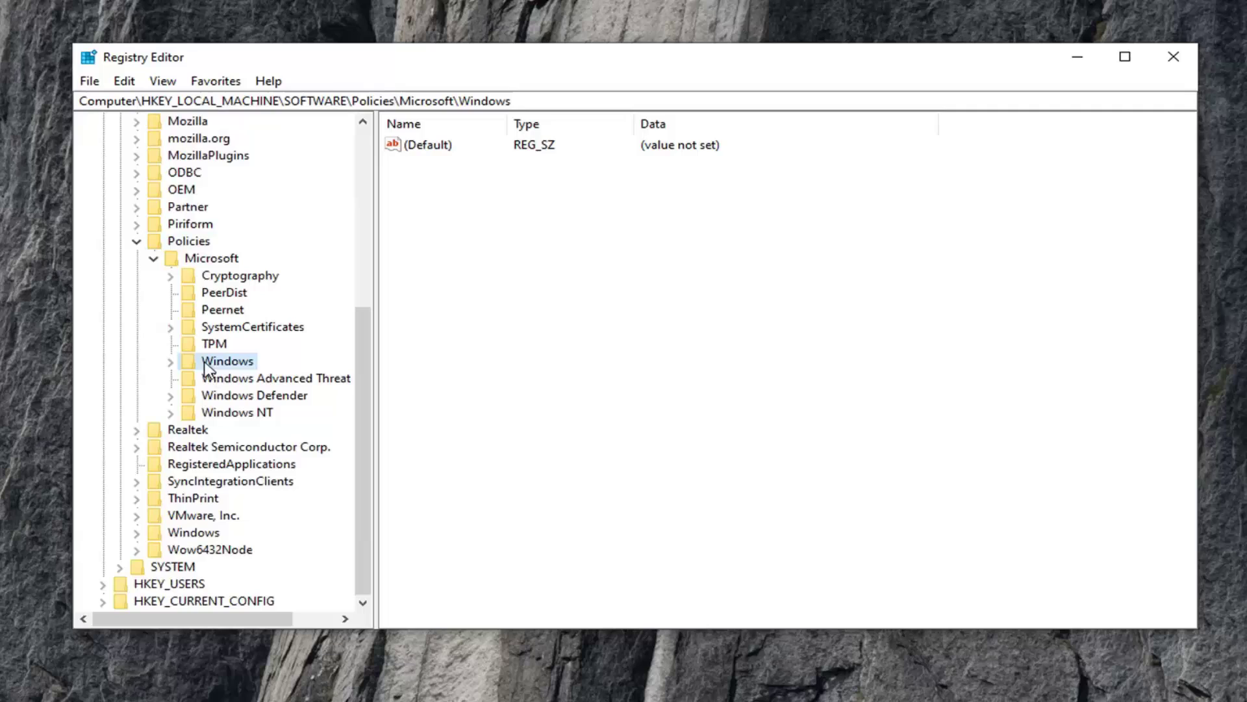
{"action": "left_click", "coordinate": [170, 362]}
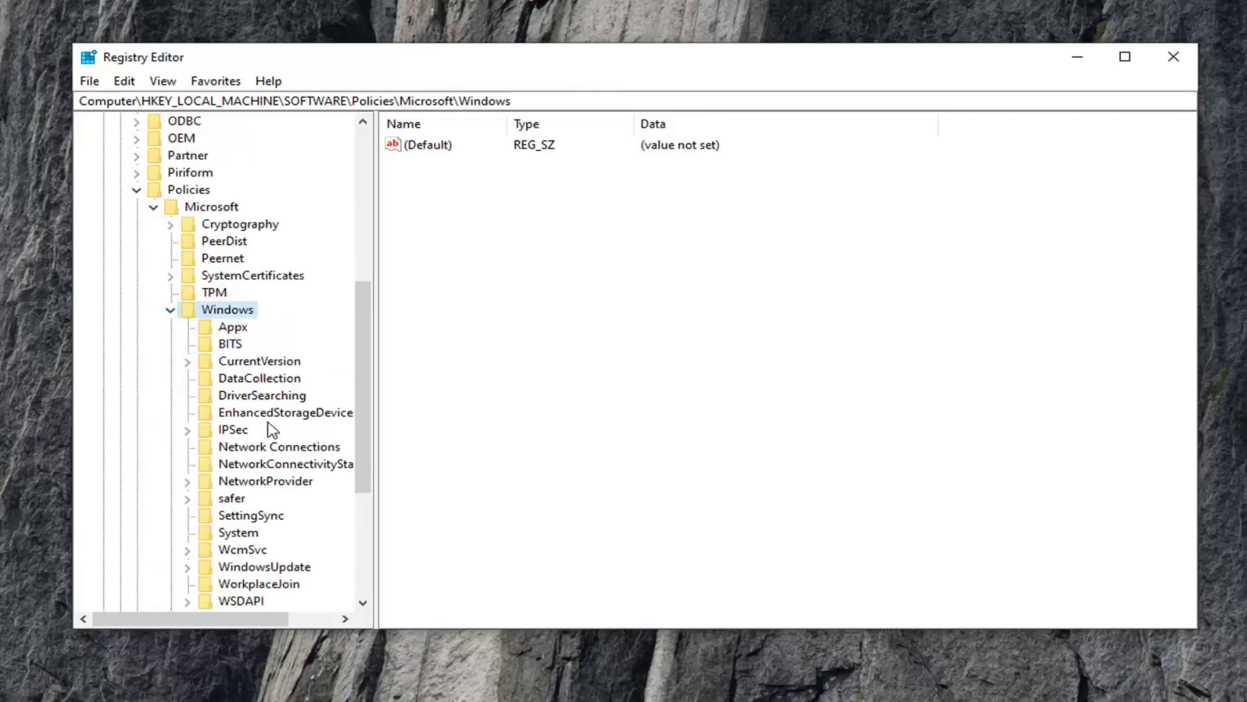
{"action": "scroll", "coordinate": [273, 432], "scroll_direction": "down", "scroll_amount": 4}
{"action": "left_click", "coordinate": [236, 365]}
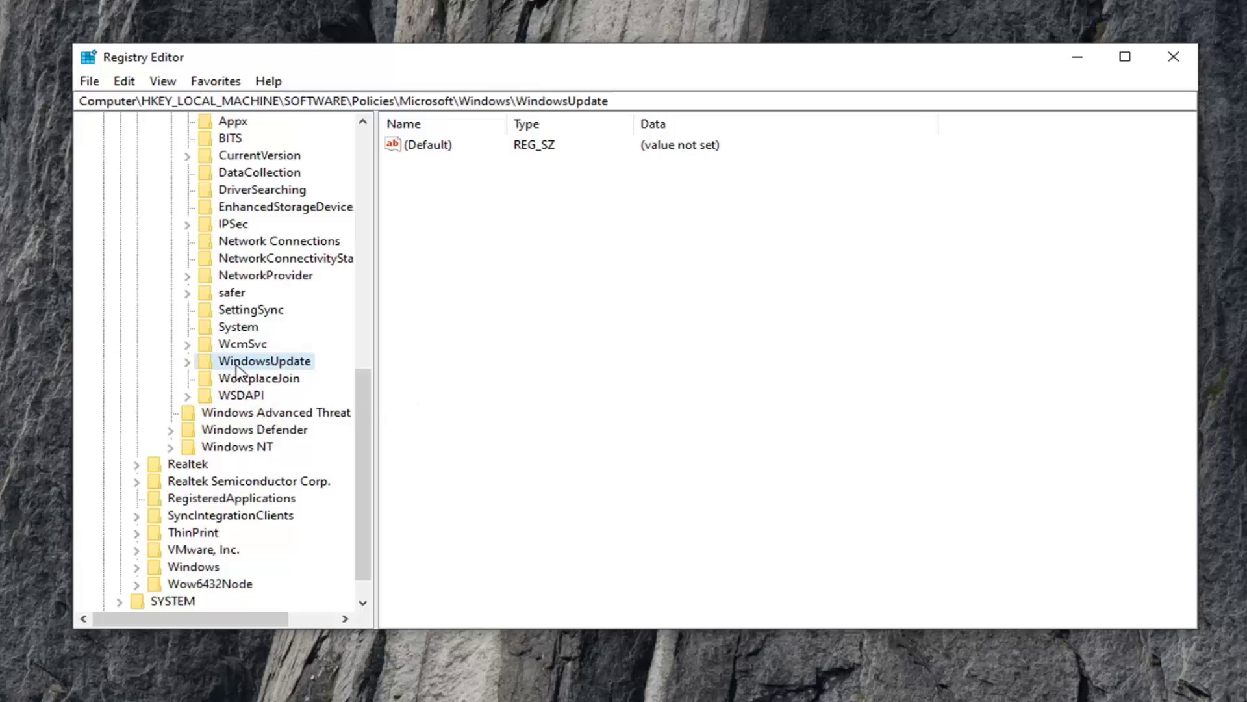
{"action": "left_click", "coordinate": [187, 363]}
{"action": "right_click", "coordinate": [185, 365]}
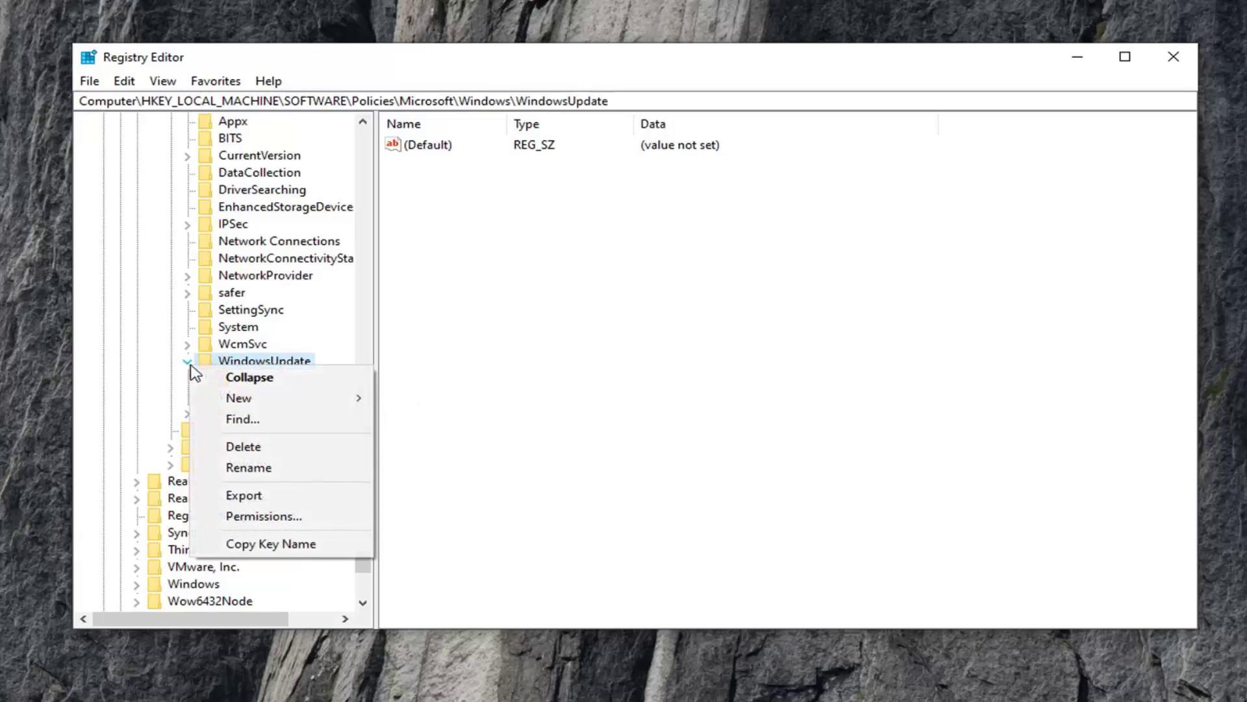
{"action": "left_click", "coordinate": [230, 362]}
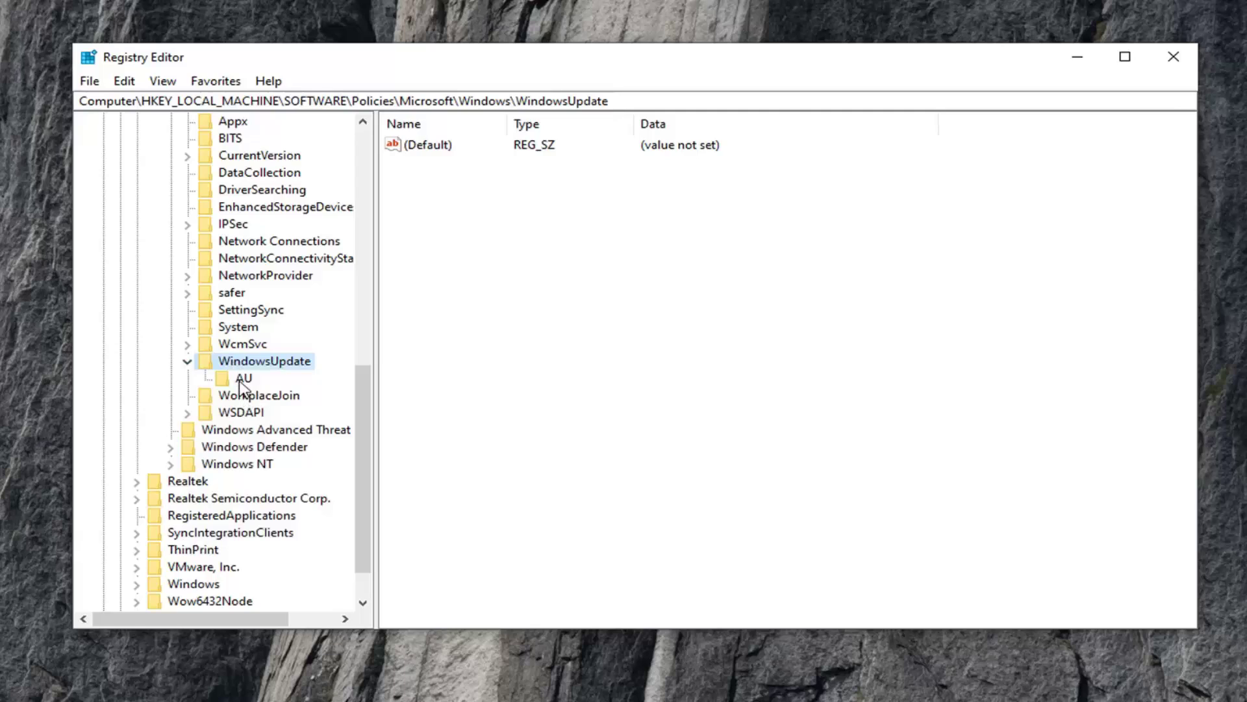
{"action": "left_click", "coordinate": [242, 382]}
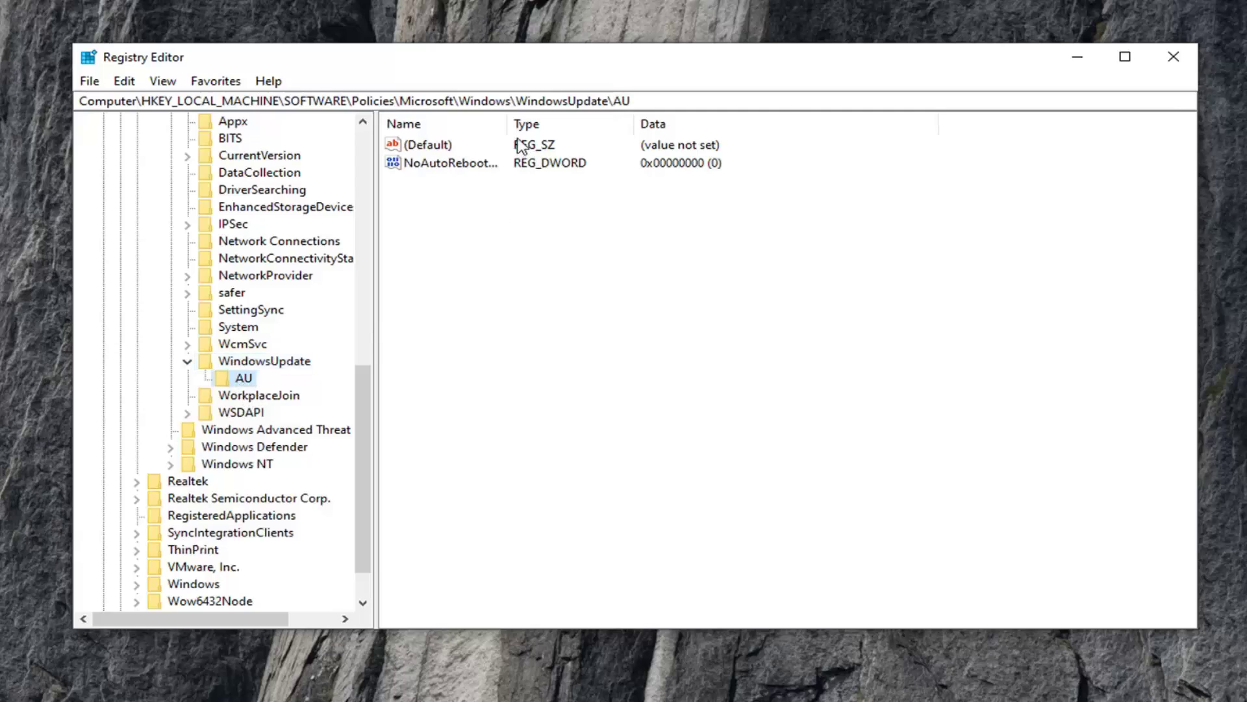
Widen the Name column so full value names are readable
{"action": "left_click_drag", "start_coordinate": [506, 123], "coordinate": [517, 124]}
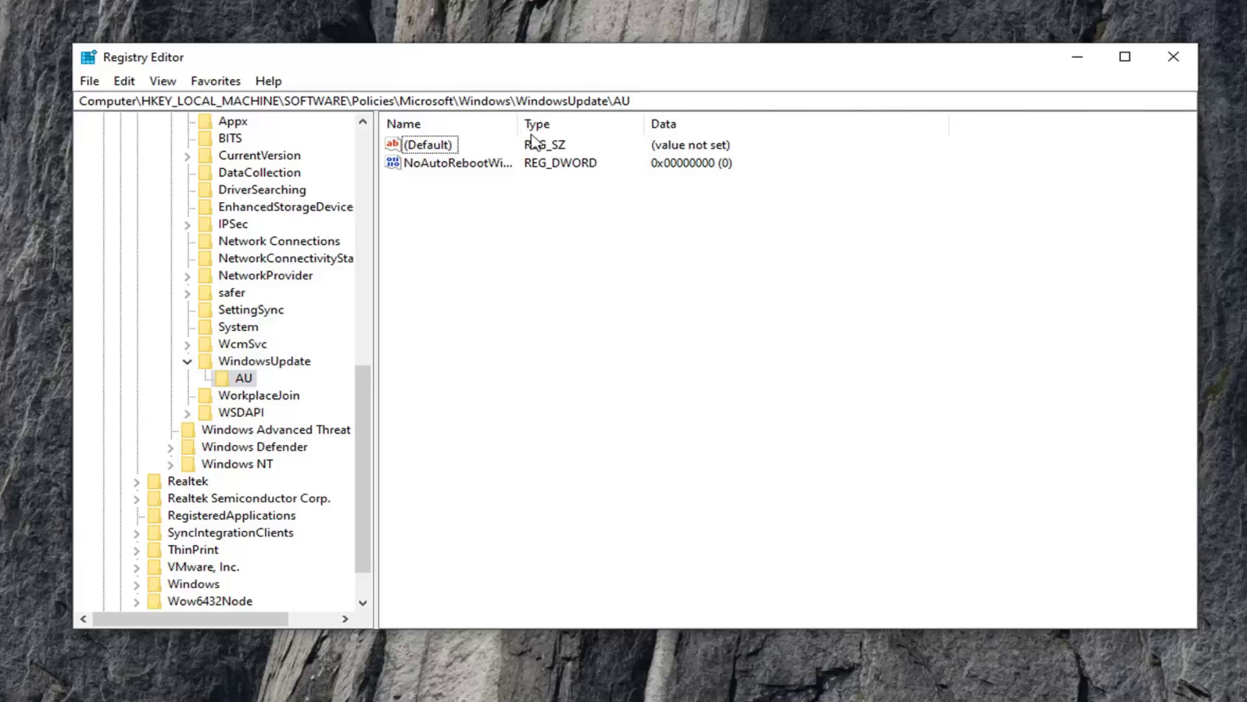
{"action": "left_click_drag", "start_coordinate": [515, 125], "coordinate": [603, 125]}
{"action": "right_click", "coordinate": [425, 193]}
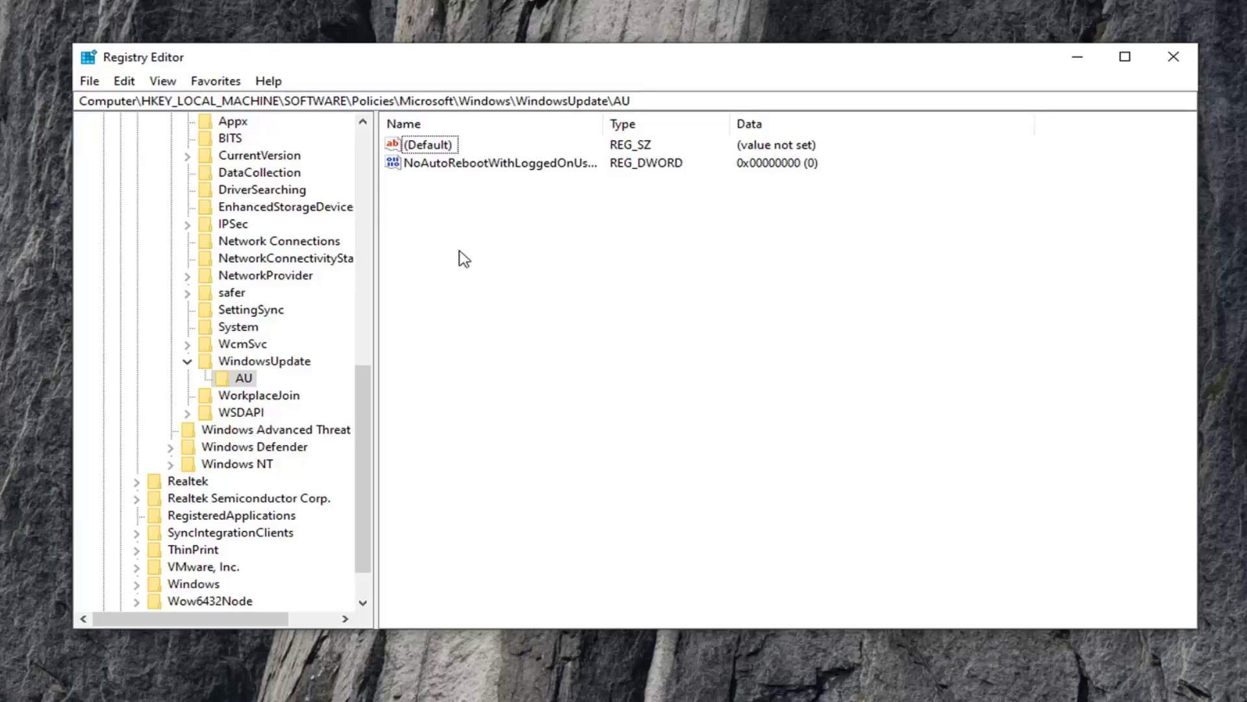
Create a new string value in AU named UserWUServer
{"action": "right_click", "coordinate": [457, 193]}
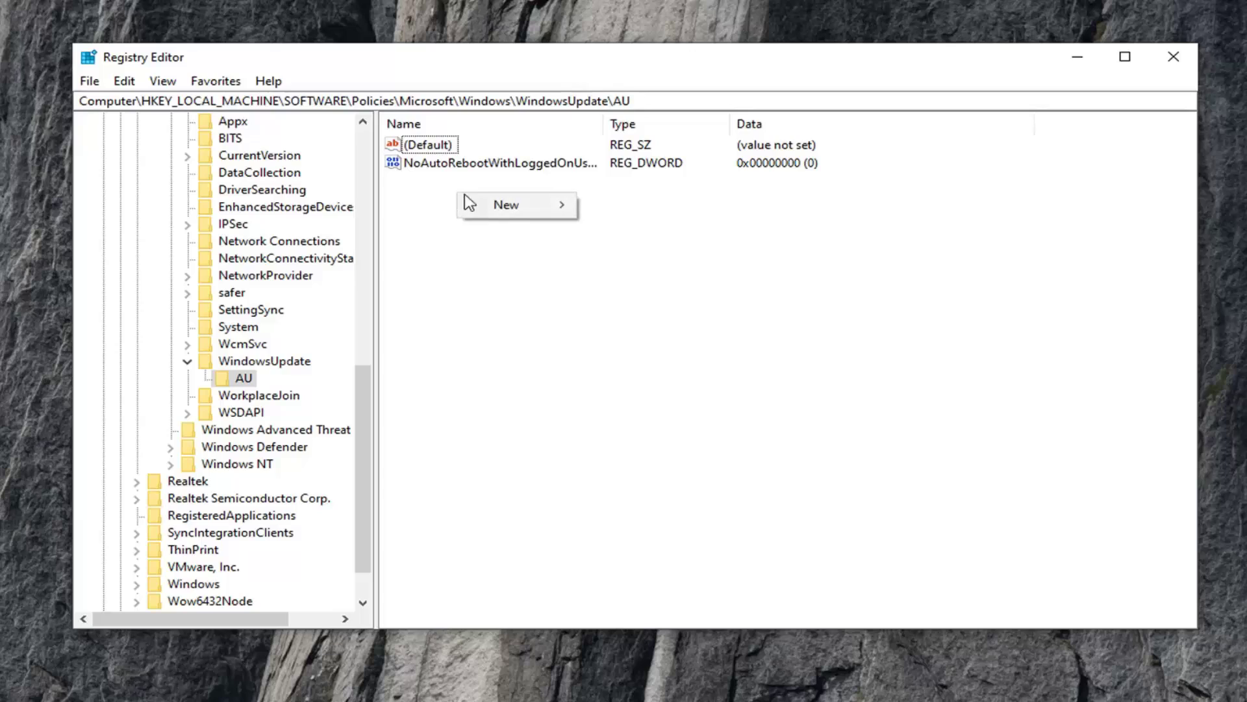
{"action": "mouse_move", "coordinate": [515, 207]}
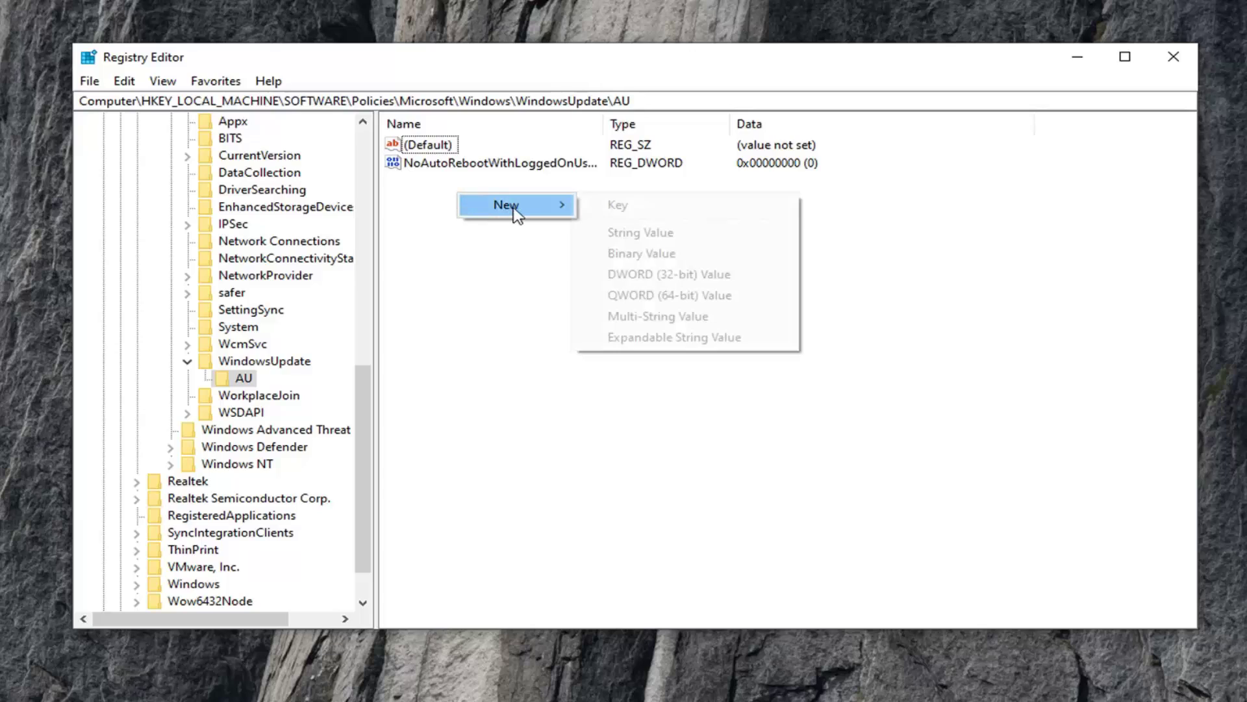
{"action": "left_click", "coordinate": [644, 234]}
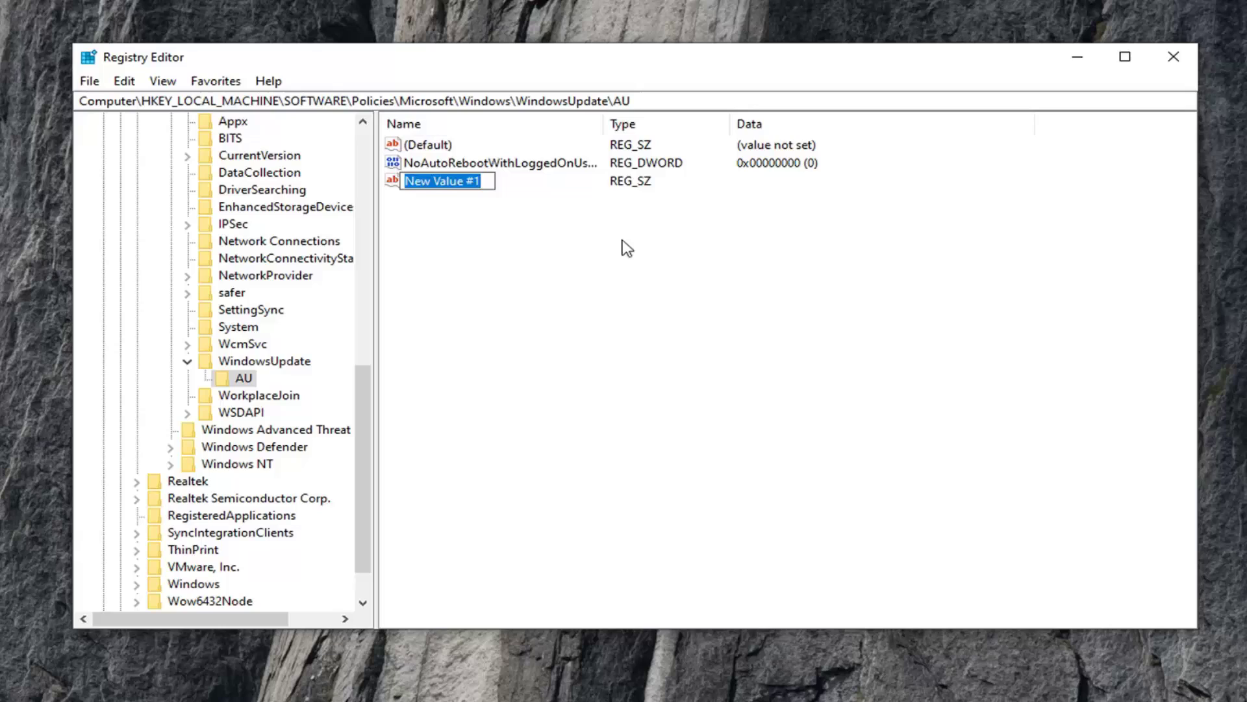
{"action": "type", "text": "User"}
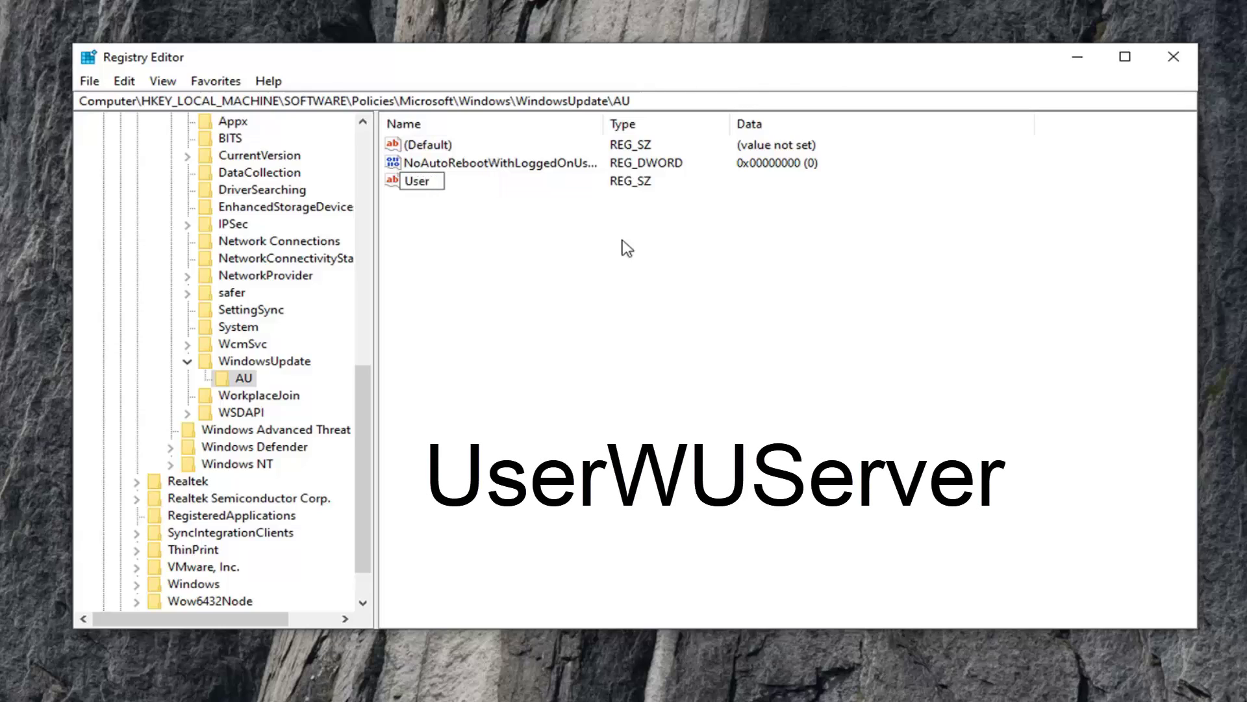
{"action": "type", "text": "WUServer"}
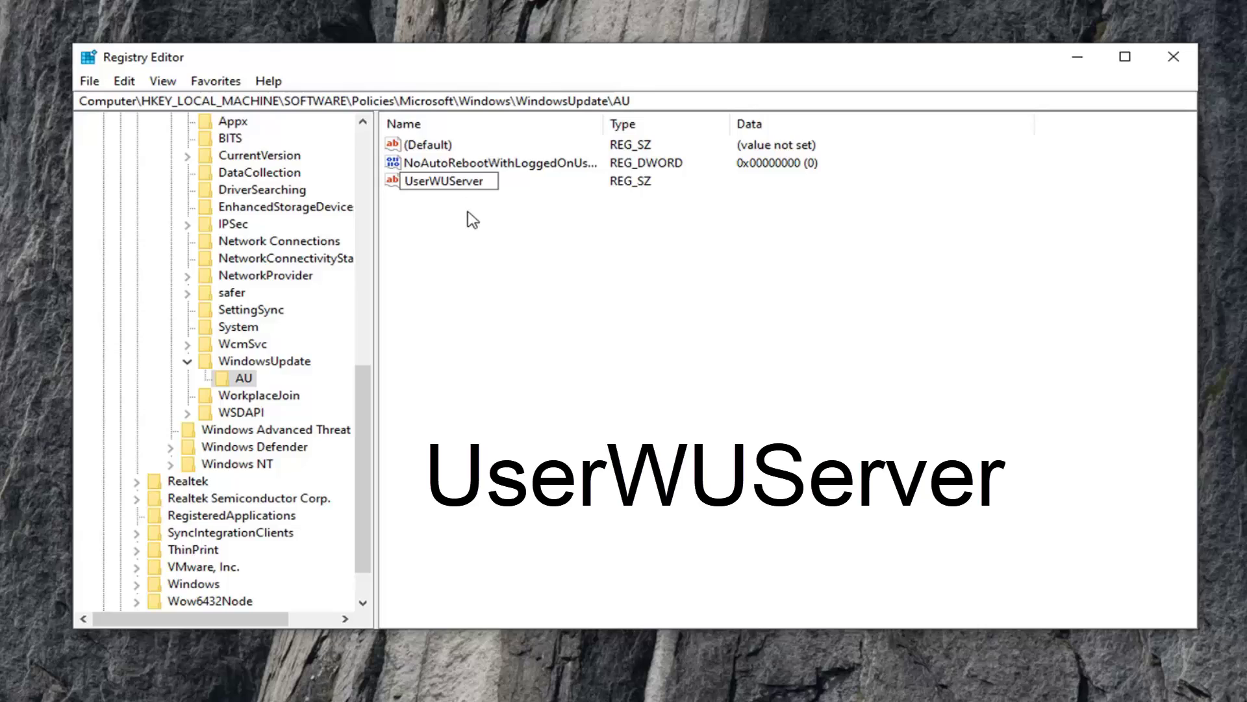
{"action": "key", "text": "Return"}
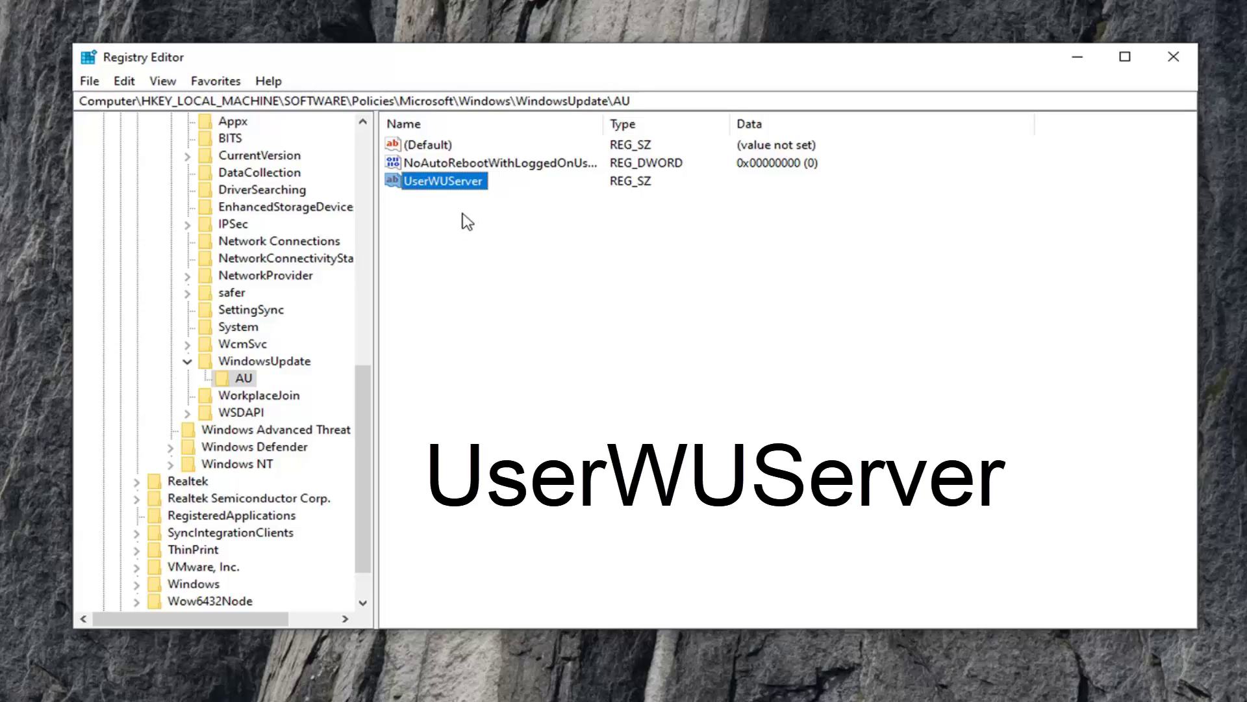
Enter 0 as UserWUServer's value data and save it with OK
{"action": "double_click", "coordinate": [437, 181]}
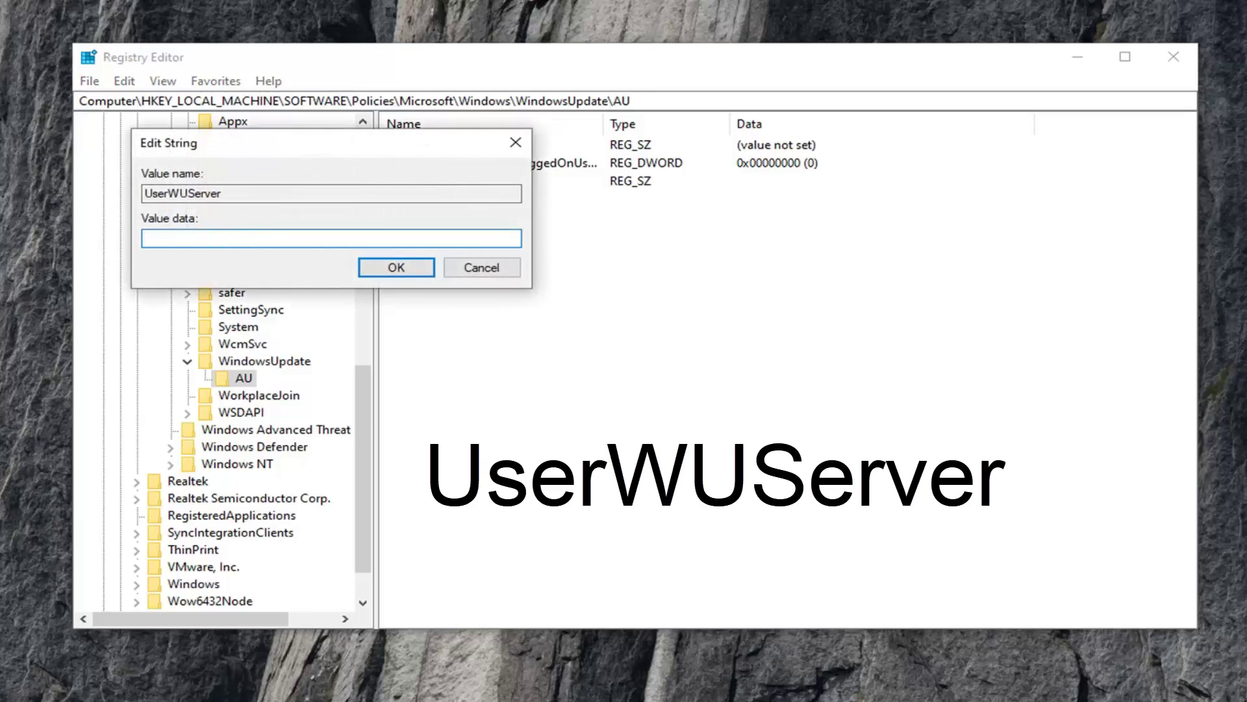
{"action": "type", "text": "0"}
{"action": "left_click_drag", "start_coordinate": [167, 238], "coordinate": [139, 245]}
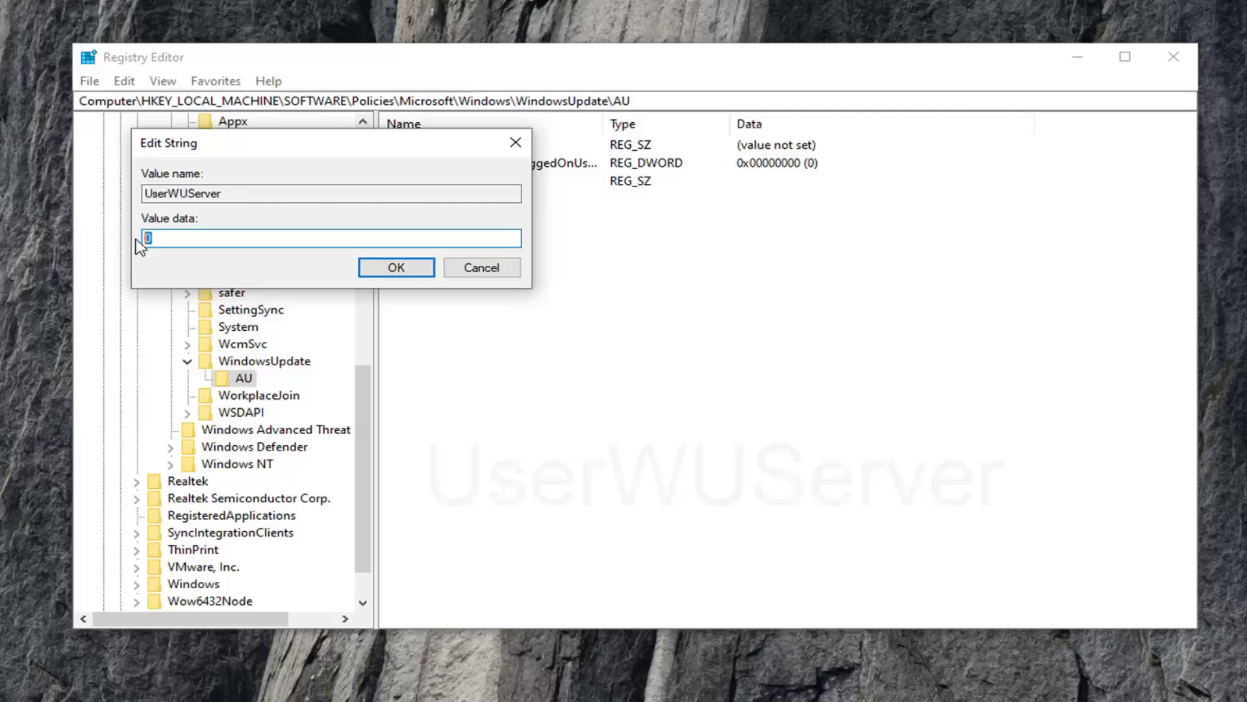
{"action": "left_click", "coordinate": [404, 272]}
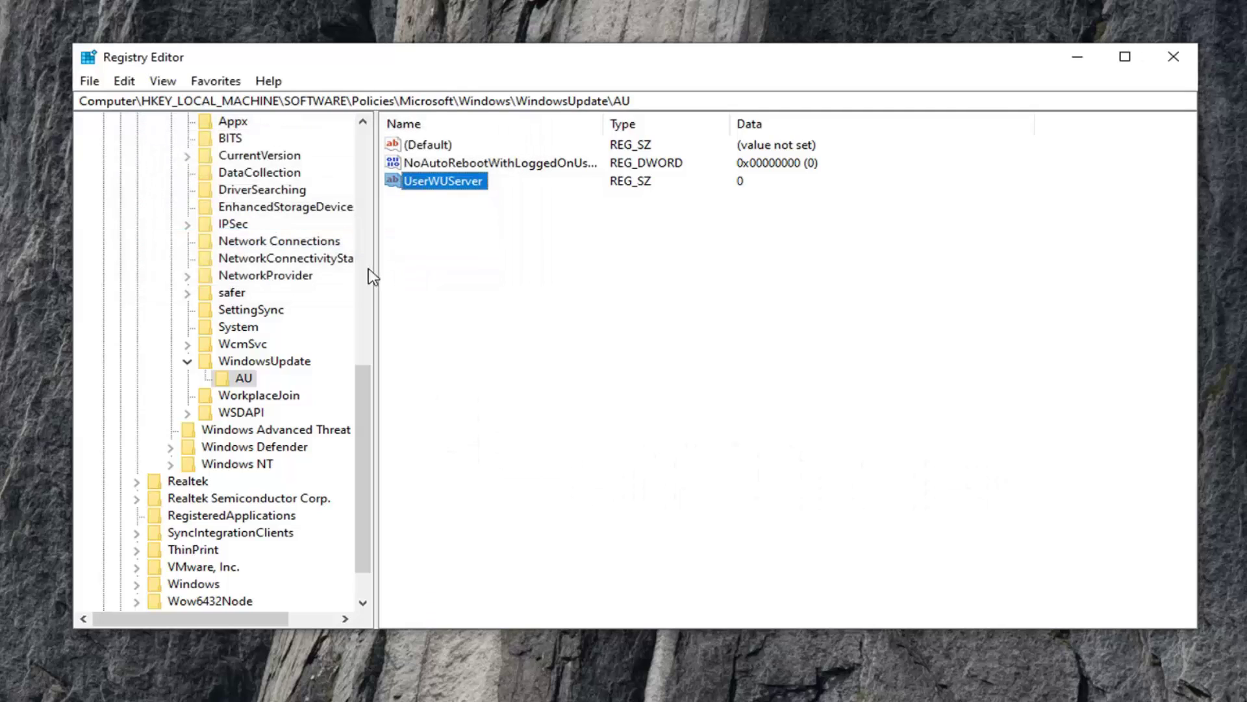